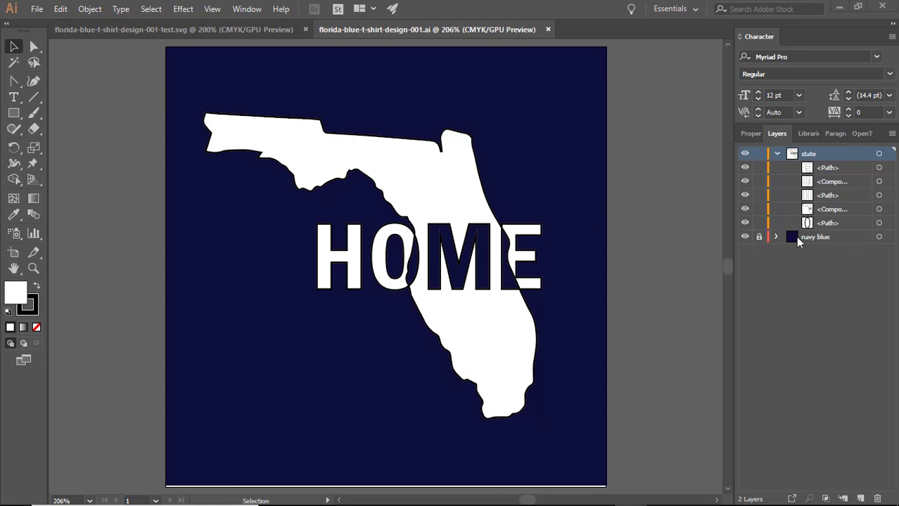
# Select the navy blue background layer in the Layers panel.
pyautogui.click(798, 240)
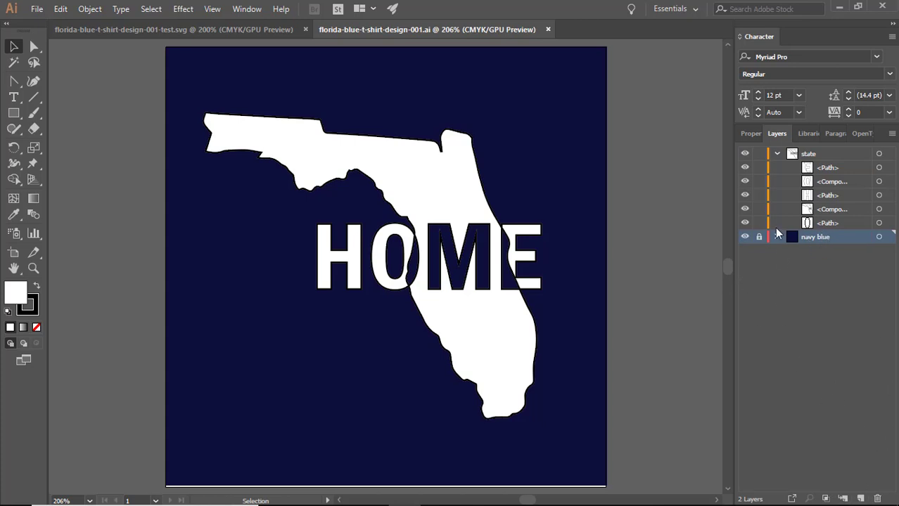
# Delete the navy blue layer and its artwork, then save the Illustrator file.
pyautogui.click(876, 498)
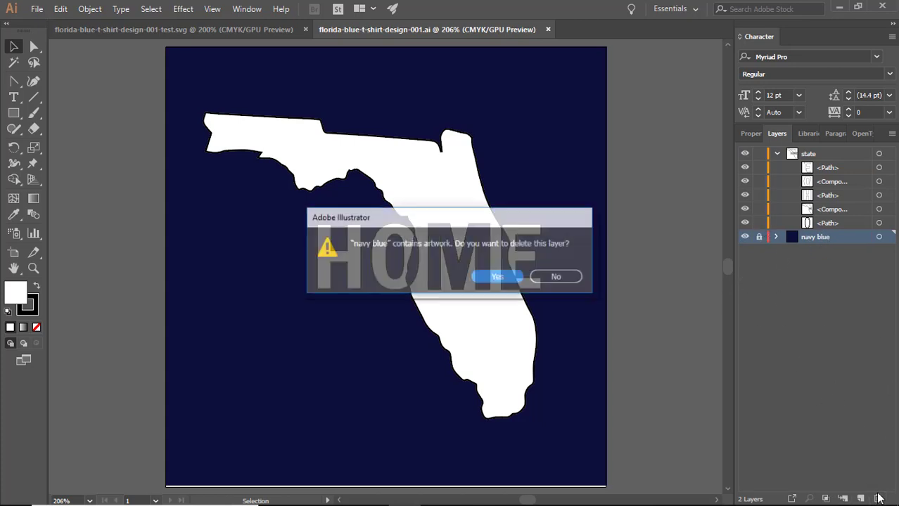
pyautogui.click(498, 278)
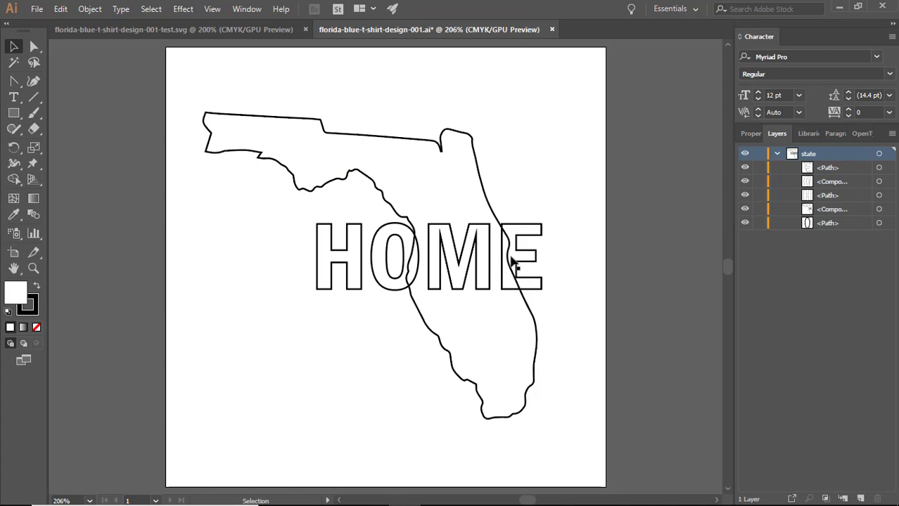
pyautogui.press('ctrl')
pyautogui.press('ctrl')
pyautogui.hotkey('ctrl', 's')
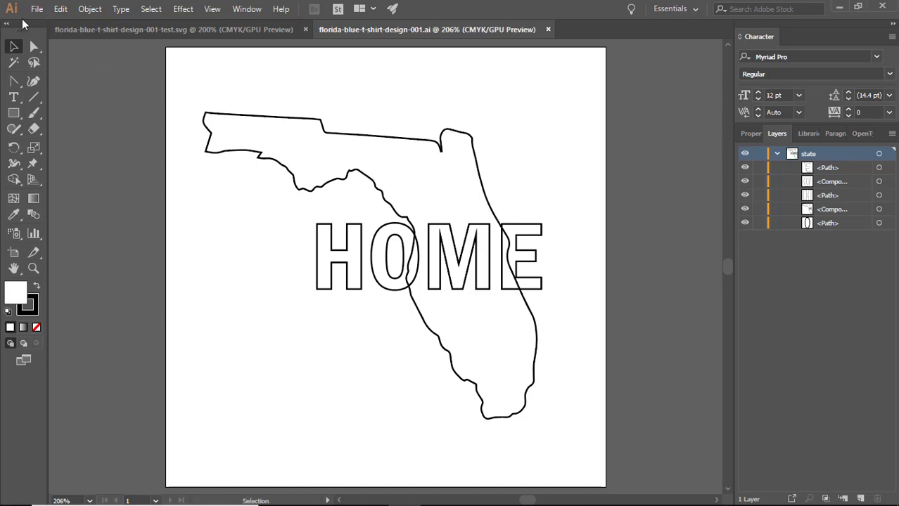
pyautogui.click(34, 13)
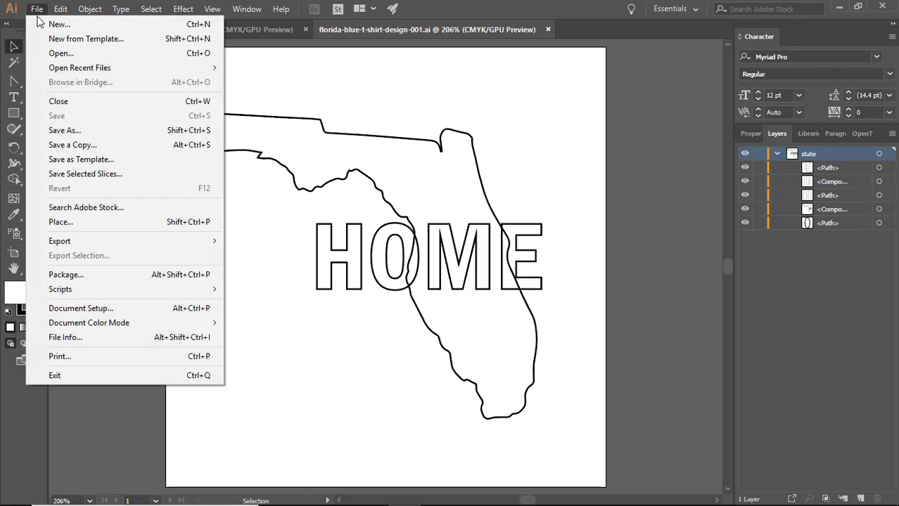
# Save the design as type SVG (*.SVG) under the name florida-blue-t-shirt-design-001.
pyautogui.click(77, 131)
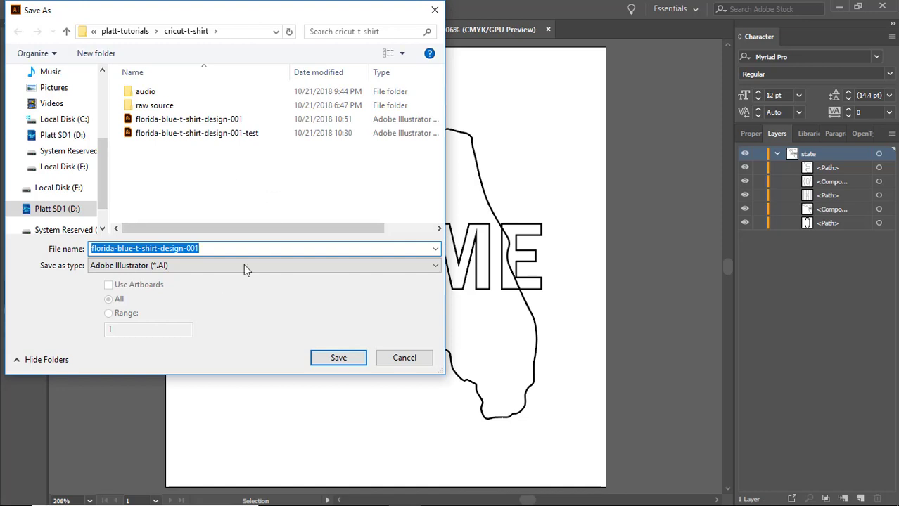
pyautogui.click(126, 266)
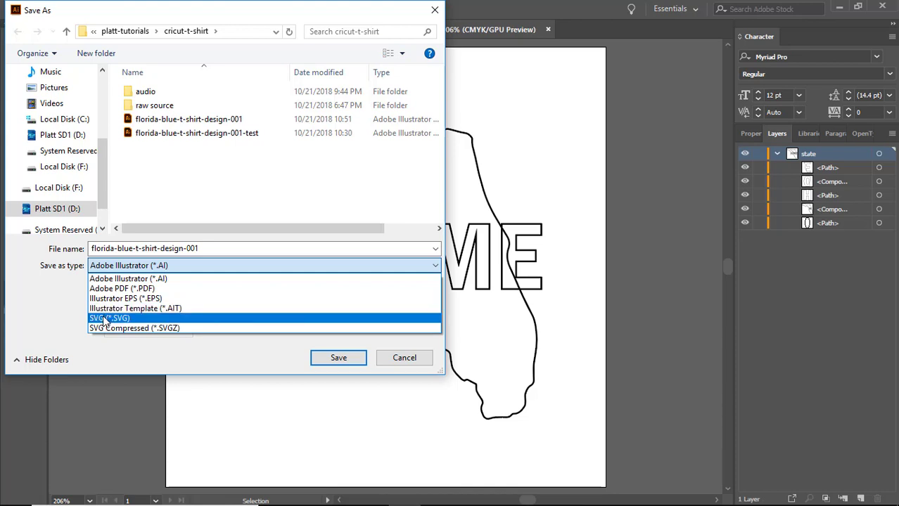
pyautogui.click(105, 319)
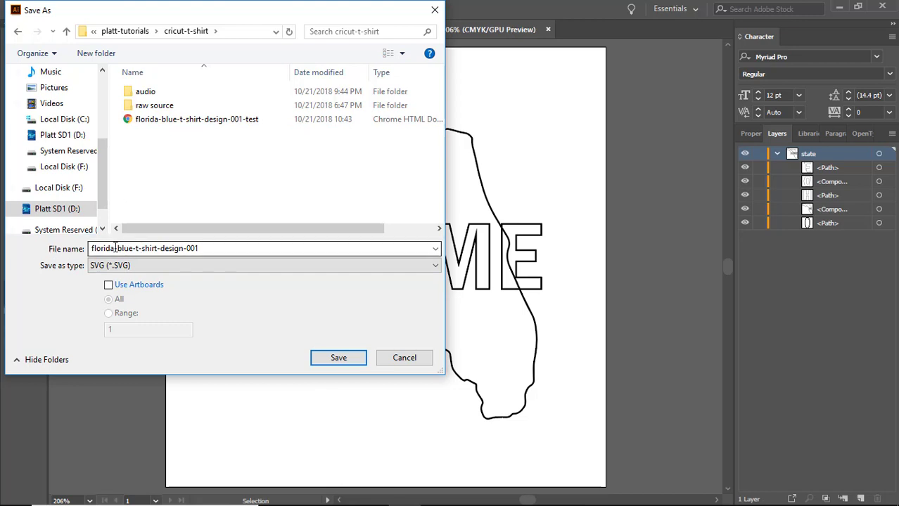
pyautogui.click(339, 359)
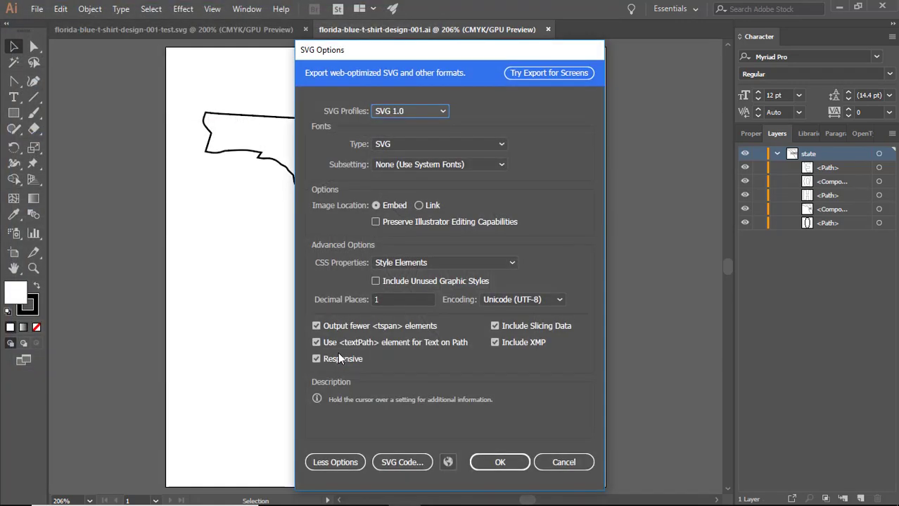
# Keep the SVG 1.0 profile in SVG Options and confirm the save.
pyautogui.click(392, 108)
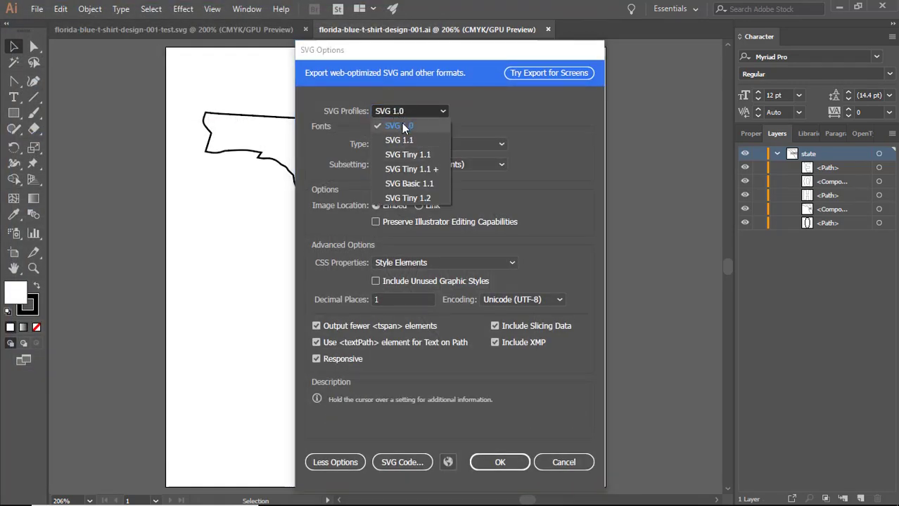
pyautogui.click(397, 113)
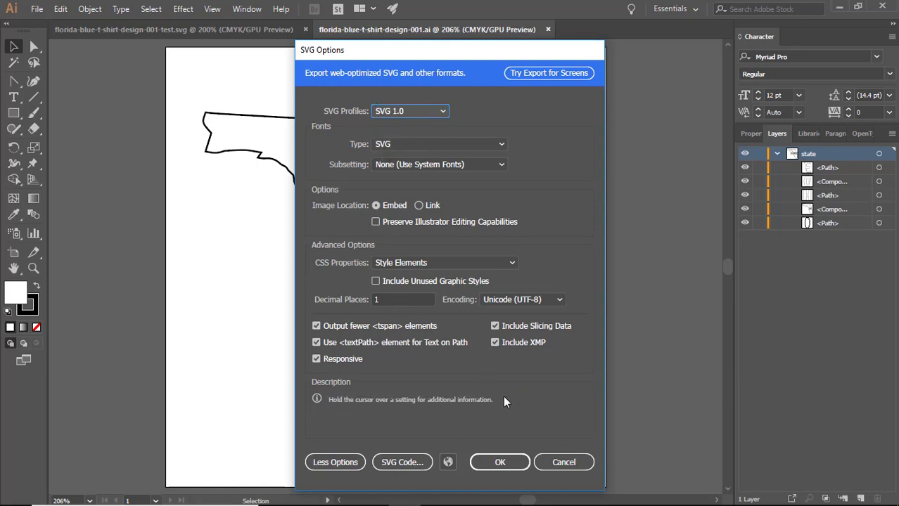
pyautogui.click(509, 461)
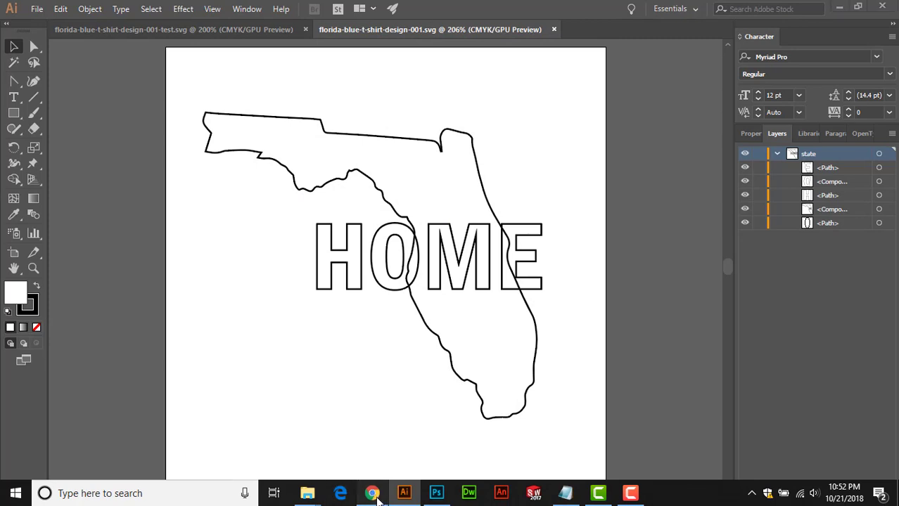
# Show the desktop and launch Cricut Design Space from its desktop shortcut.
pyautogui.click(373, 494)
pyautogui.rightClick(676, 496)
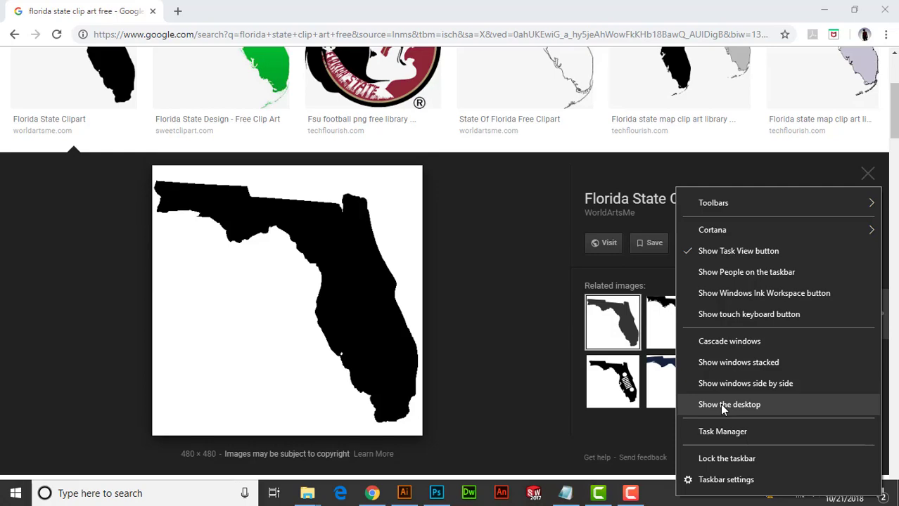
pyautogui.click(721, 406)
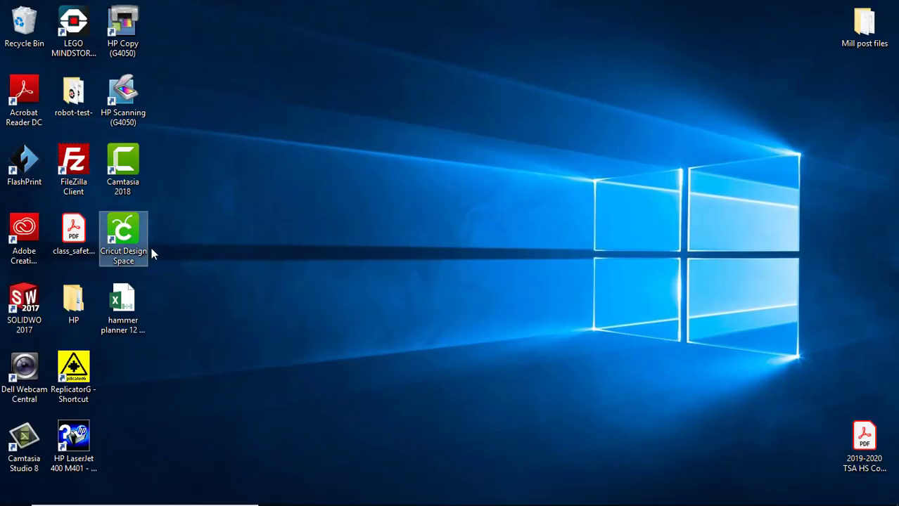
pyautogui.moveTo(121, 244); pyautogui.dragTo(269, 244)
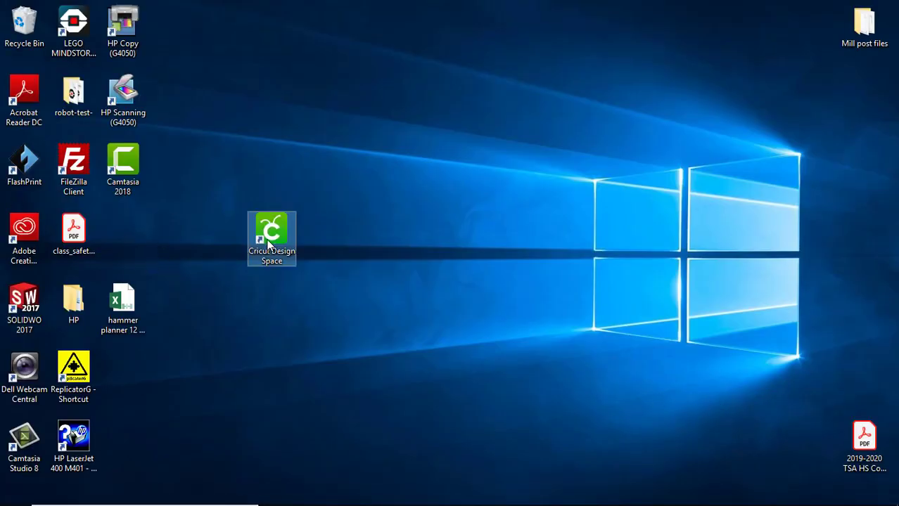
pyautogui.moveTo(268, 242); pyautogui.dragTo(135, 234)
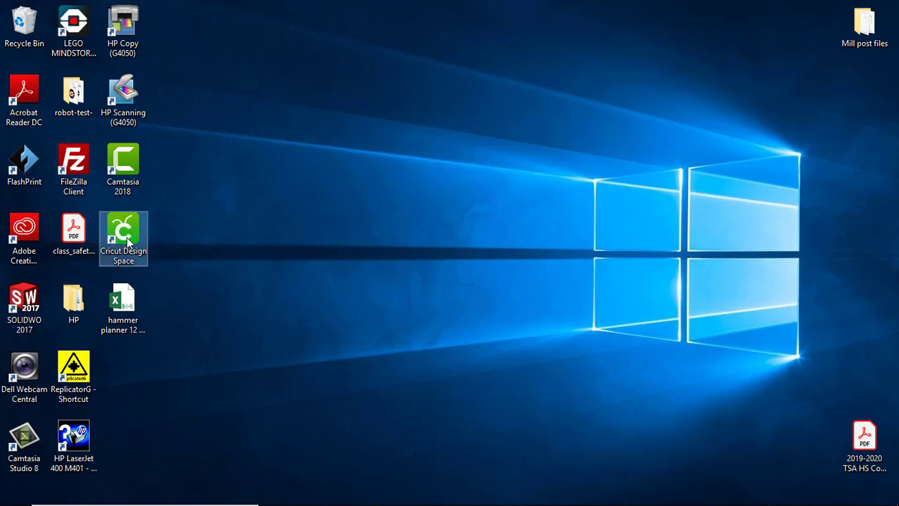
pyautogui.doubleClick(128, 238)
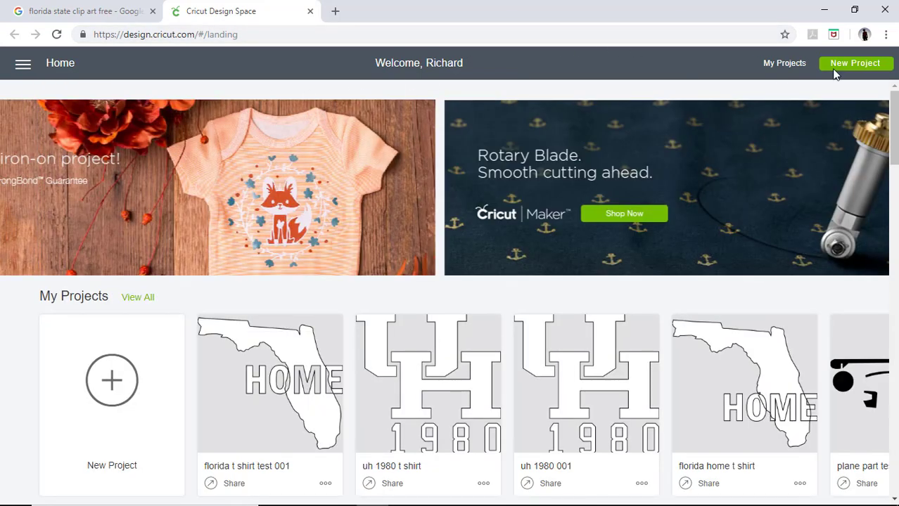
pyautogui.click(865, 35)
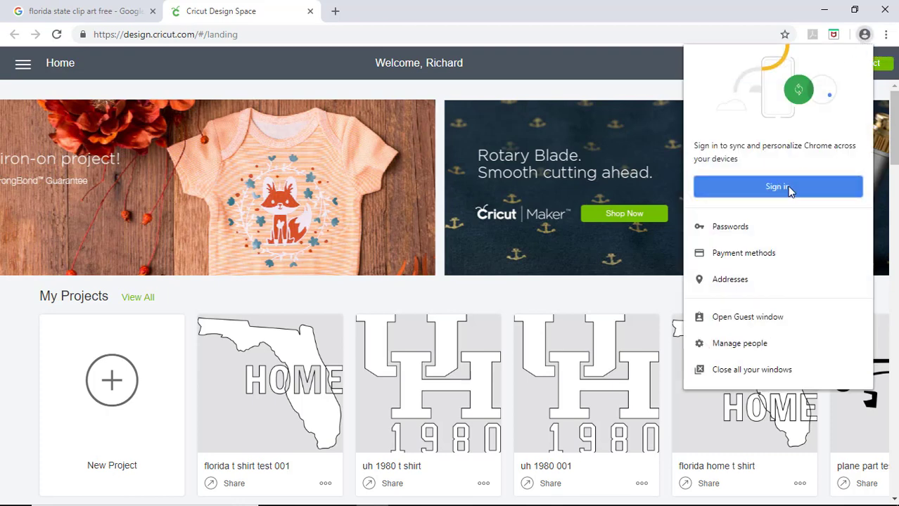
# Begin Chrome sign-in and enter a Google account e-mail address.
pyautogui.click(774, 187)
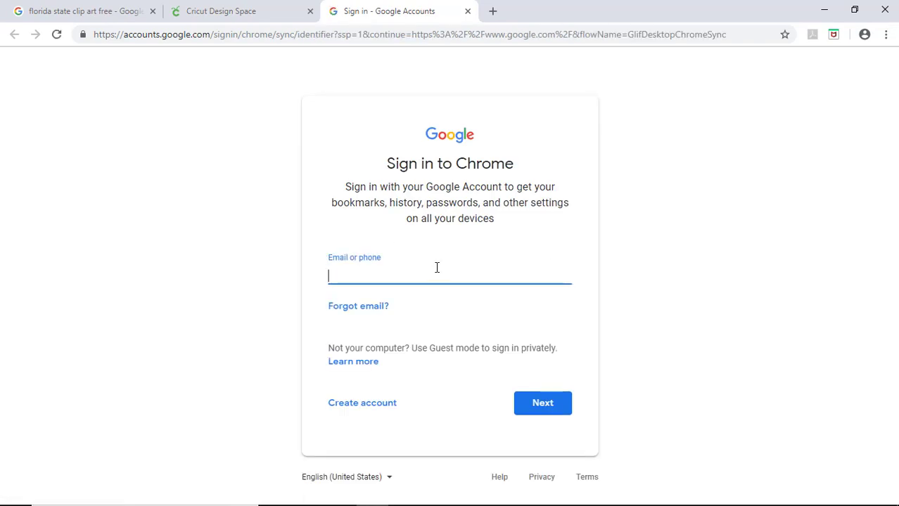
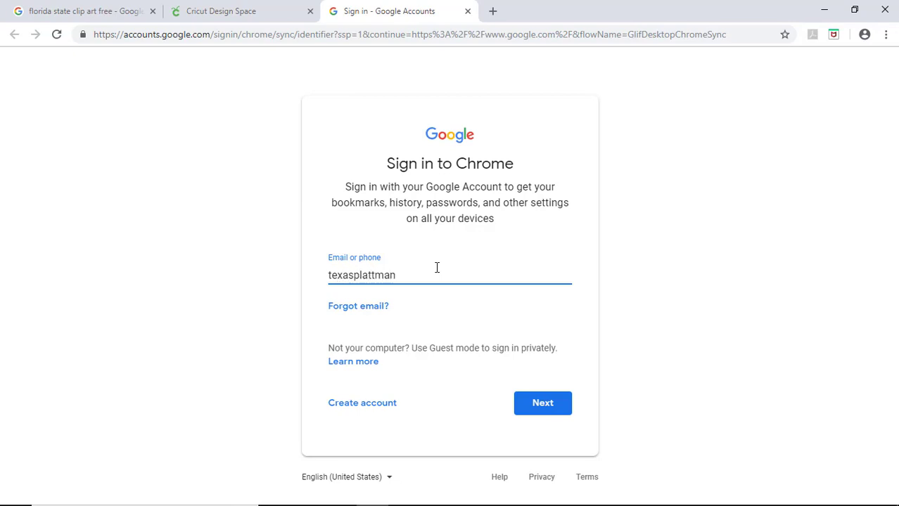
pyautogui.press('Tab')
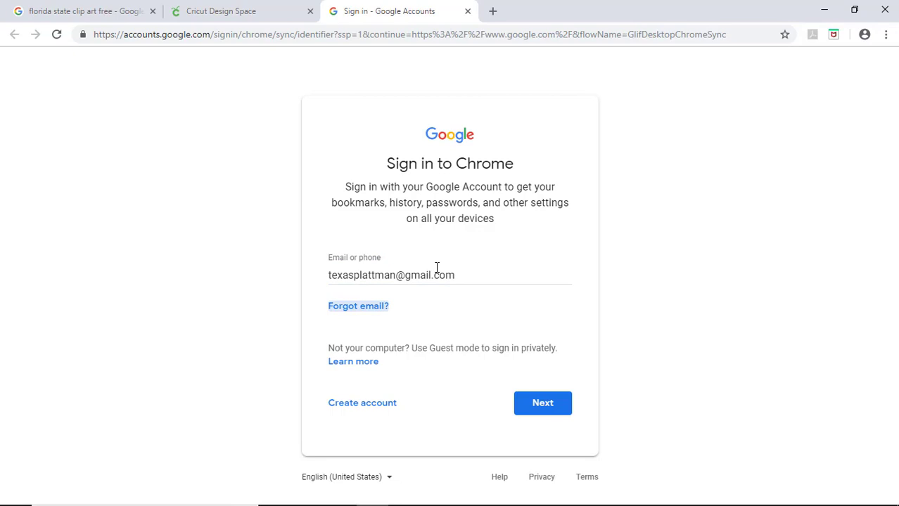
pyautogui.hotkey('shift', 'Tab')
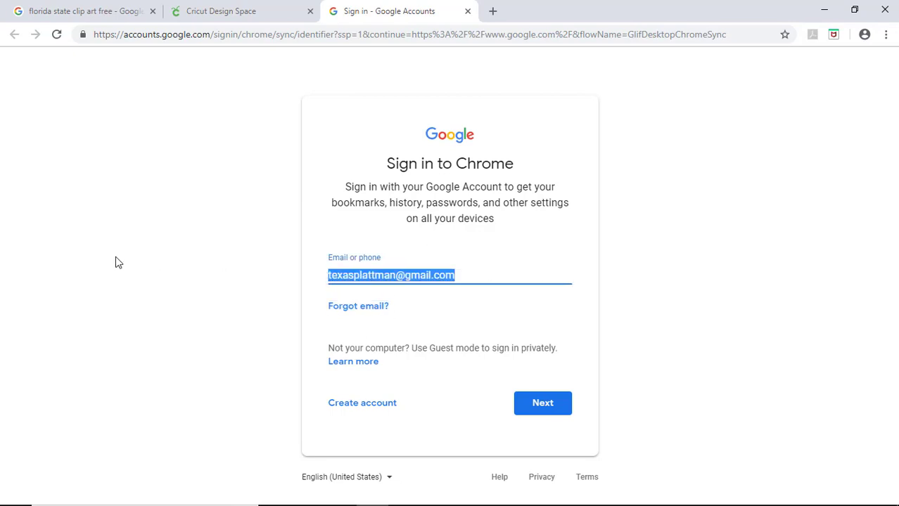
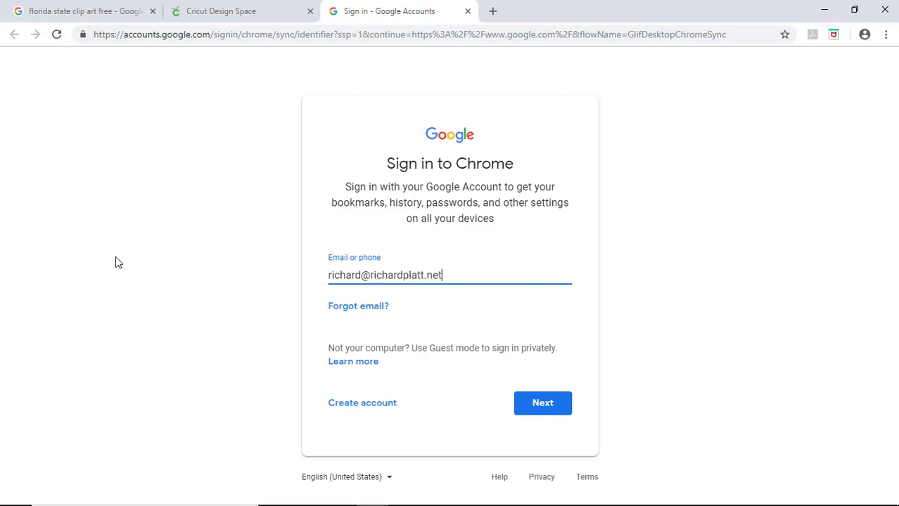
pyautogui.press('Tab')
pyautogui.click(524, 395)
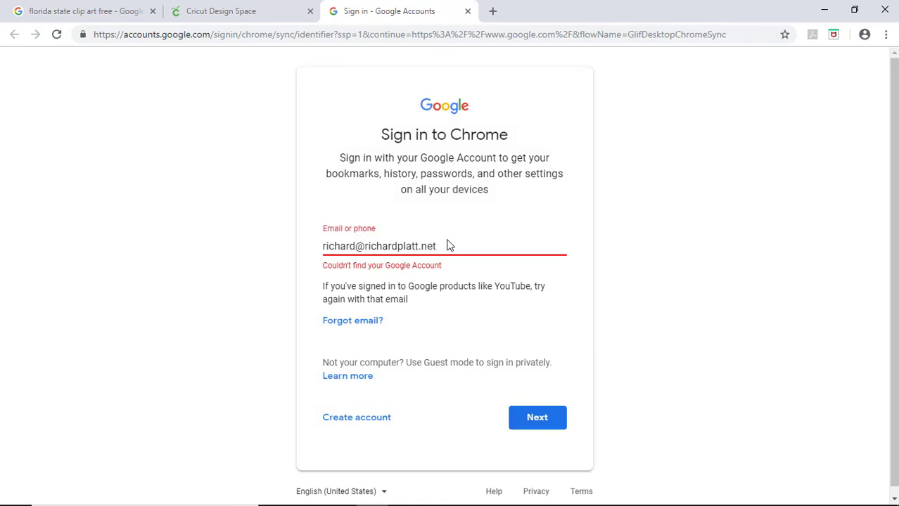
# Replace it with the correct account e-mail, enter the password, and accept sync.
pyautogui.moveTo(448, 244); pyautogui.dragTo(99, 237)
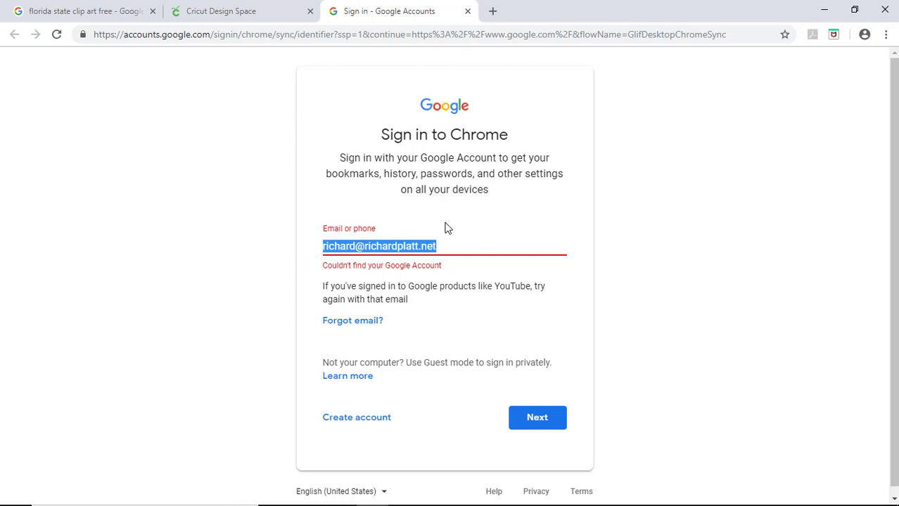
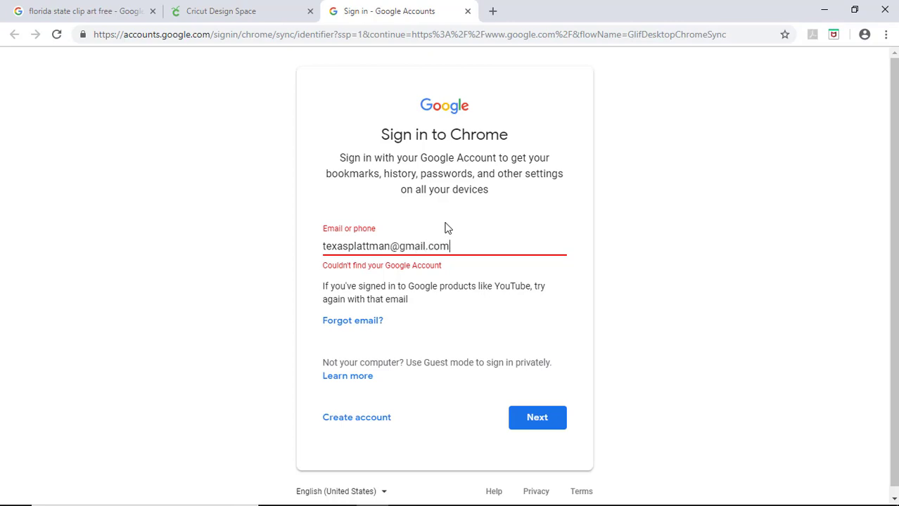
pyautogui.press('Return')
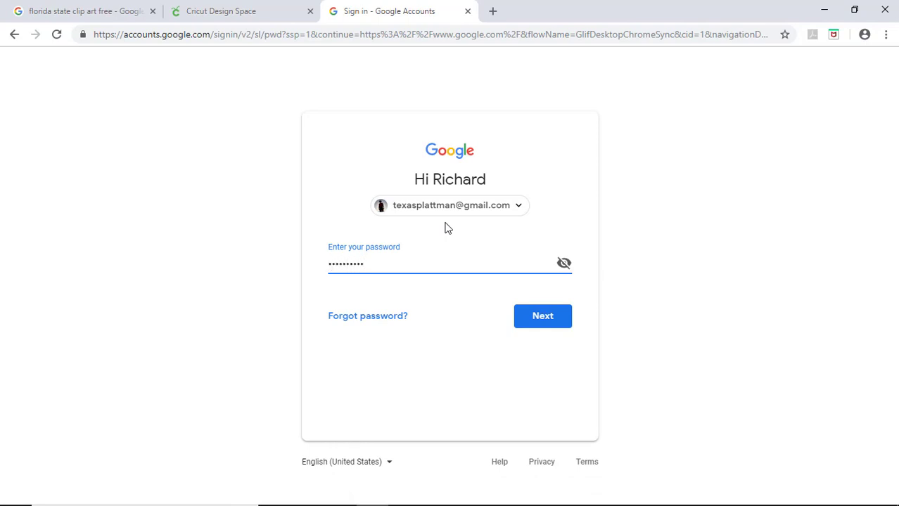
pyautogui.press('Return')
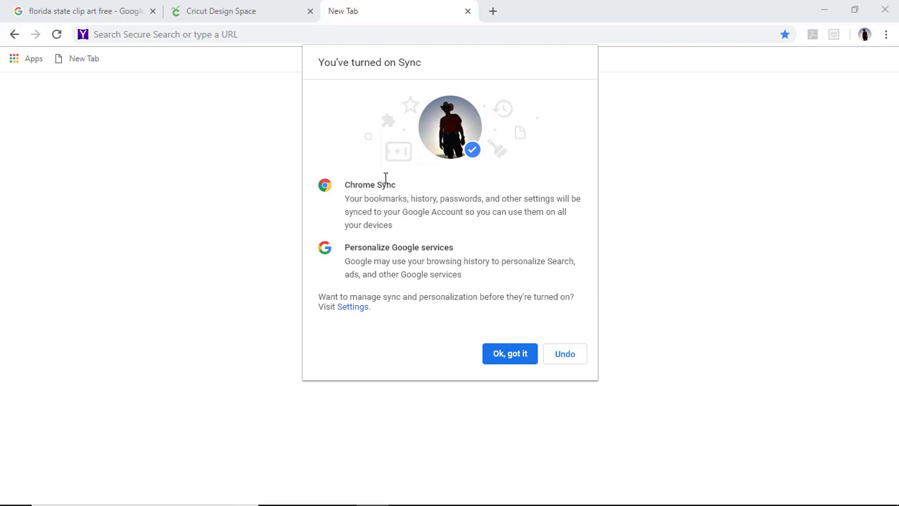
pyautogui.click(513, 359)
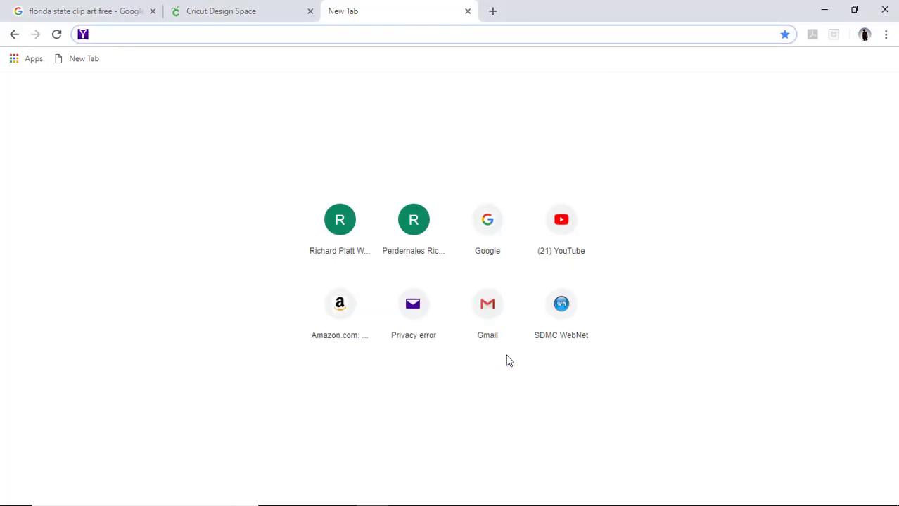
# Return to Cricut Design Space and close the leftover New Tab.
pyautogui.click(256, 14)
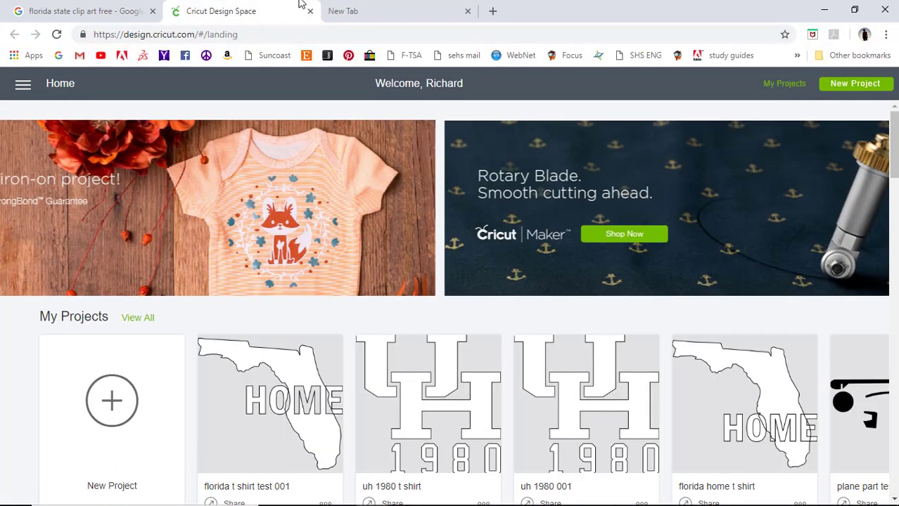
pyautogui.click(463, 12)
pyautogui.click(467, 11)
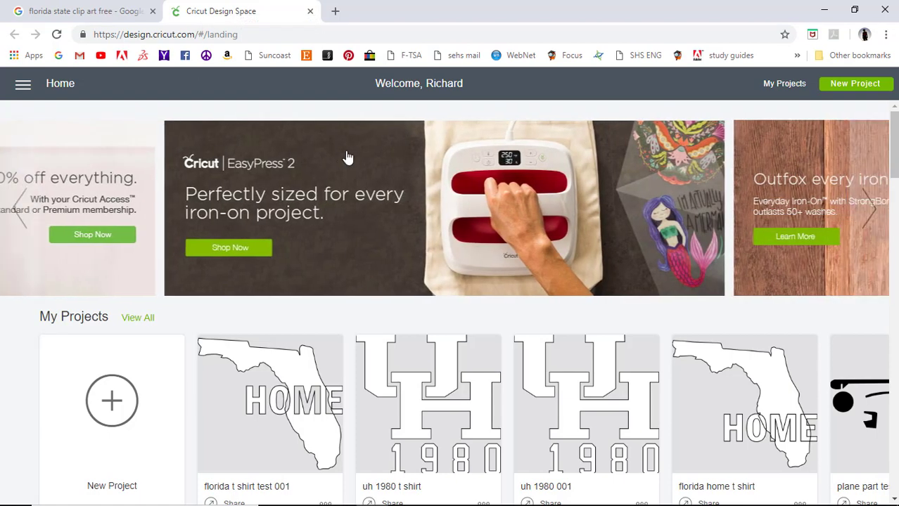
pyautogui.scroll(-9, 345, 357)
pyautogui.scroll(8, 335, 350)
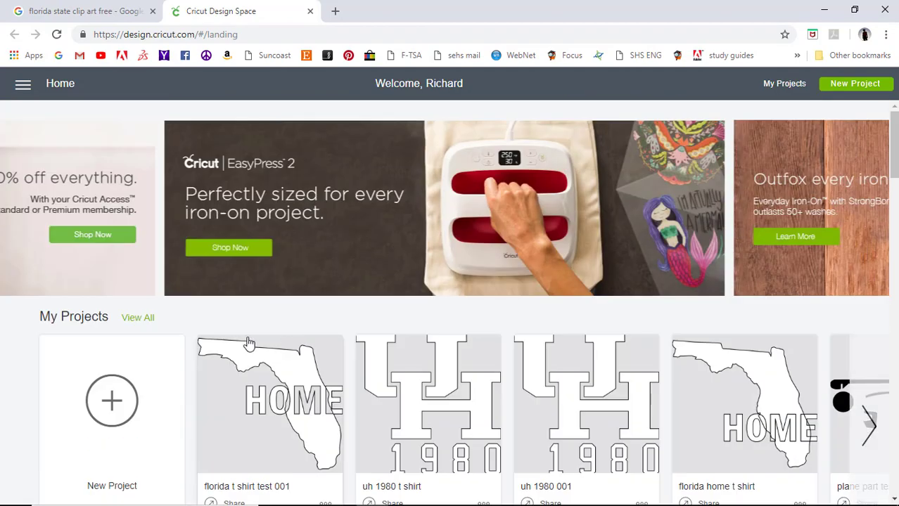
pyautogui.scroll(-3, 281, 342)
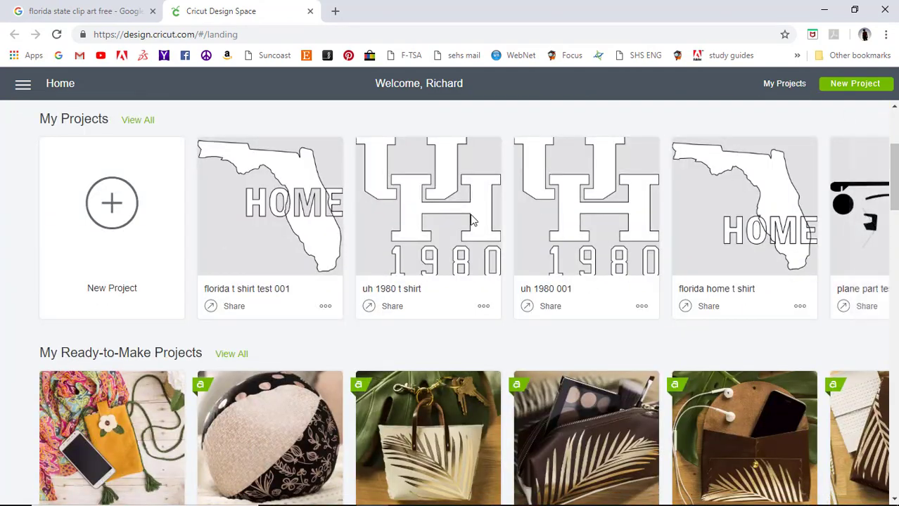
# Open My Projects and scroll through the full list of saved projects.
pyautogui.click(777, 90)
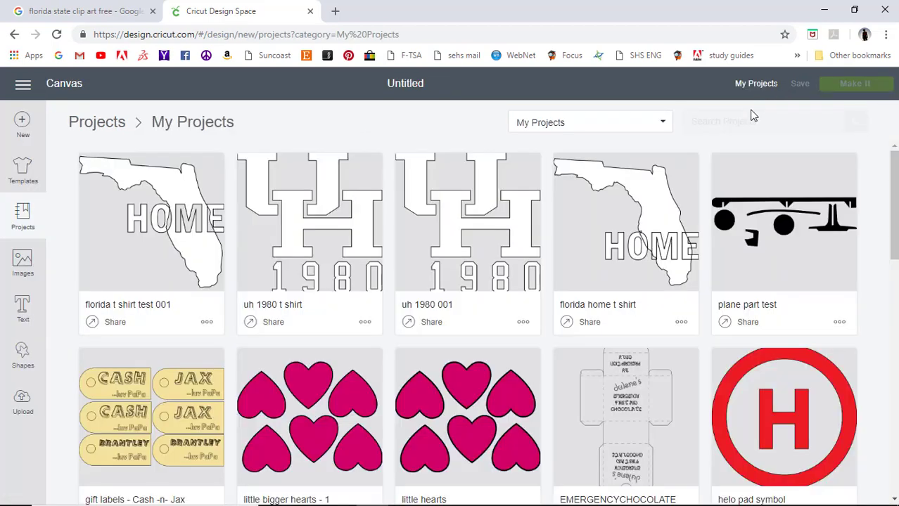
pyautogui.scroll(-3, 137, 392)
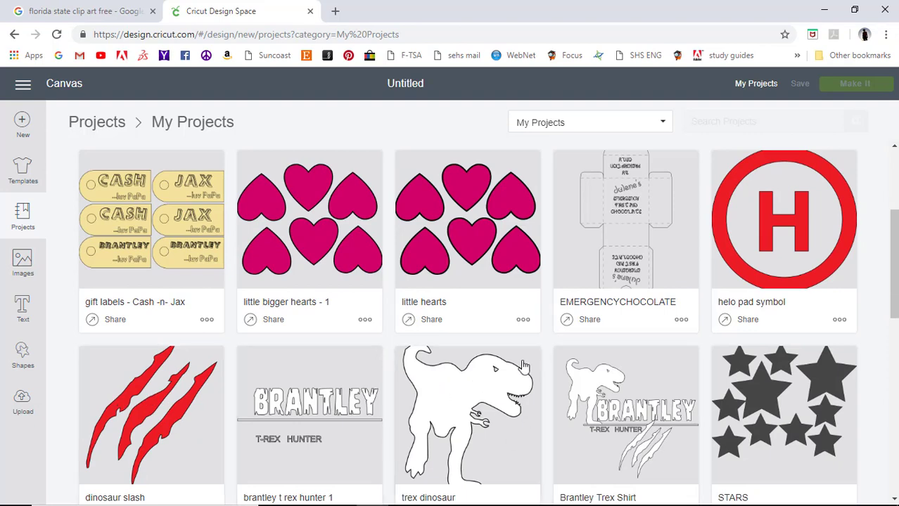
pyautogui.scroll(-3, 524, 365)
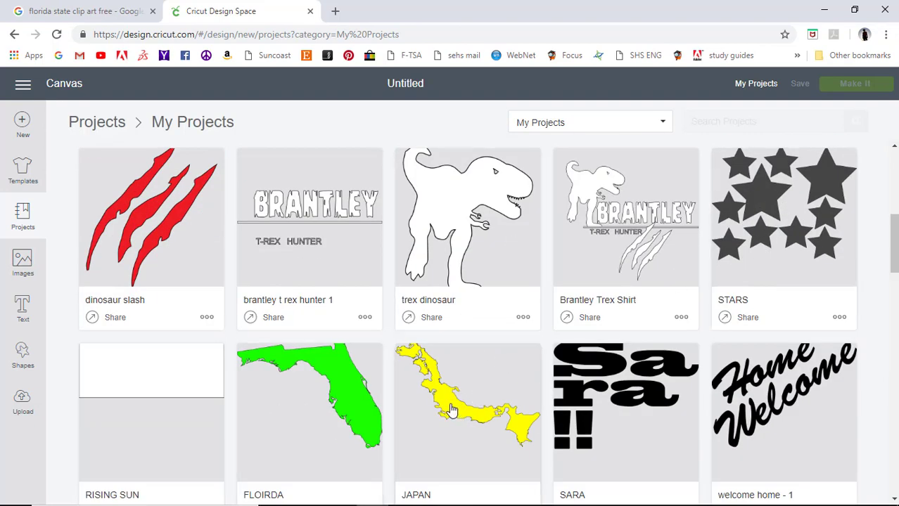
pyautogui.scroll(-3, 450, 409)
pyautogui.scroll(-3, 453, 405)
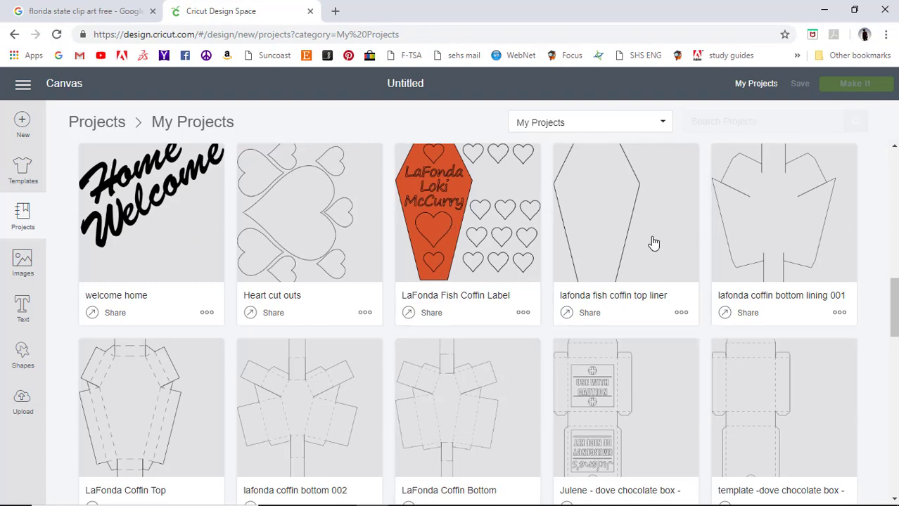
pyautogui.scroll(-3, 357, 303)
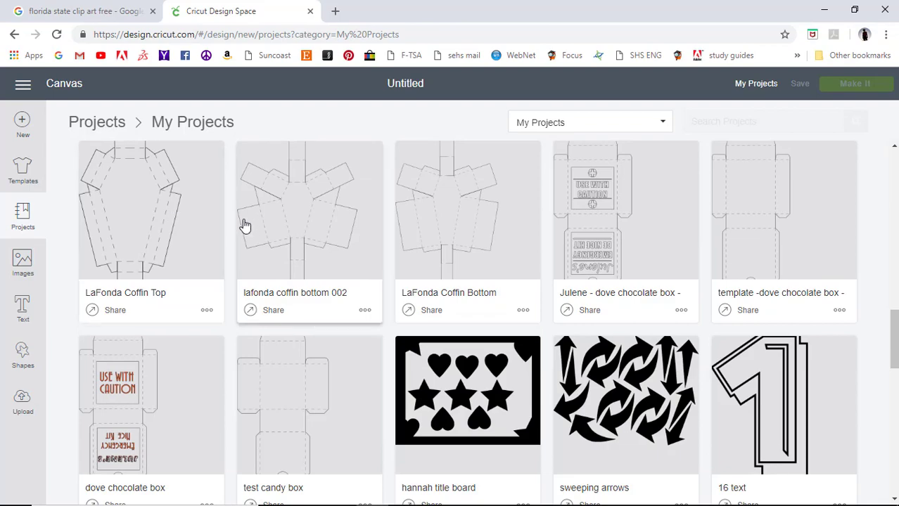
pyautogui.scroll(-15, 511, 263)
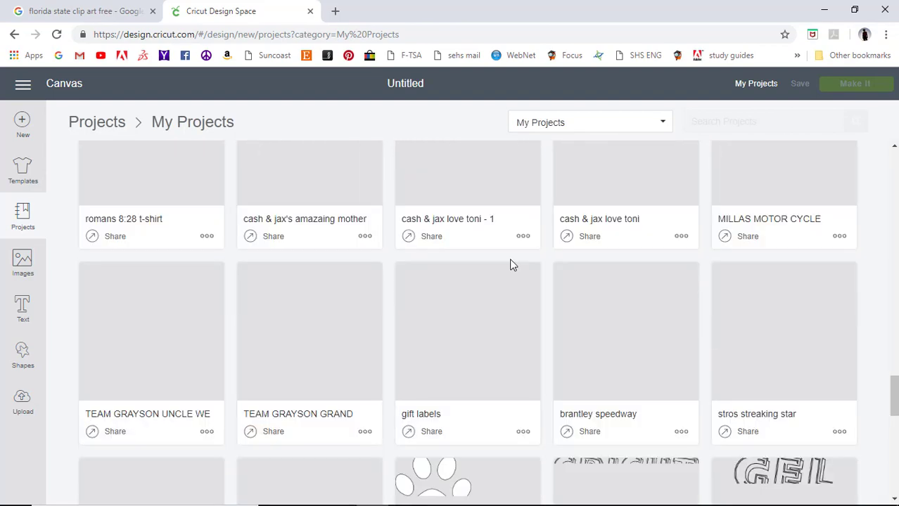
pyautogui.scroll(-20, 511, 265)
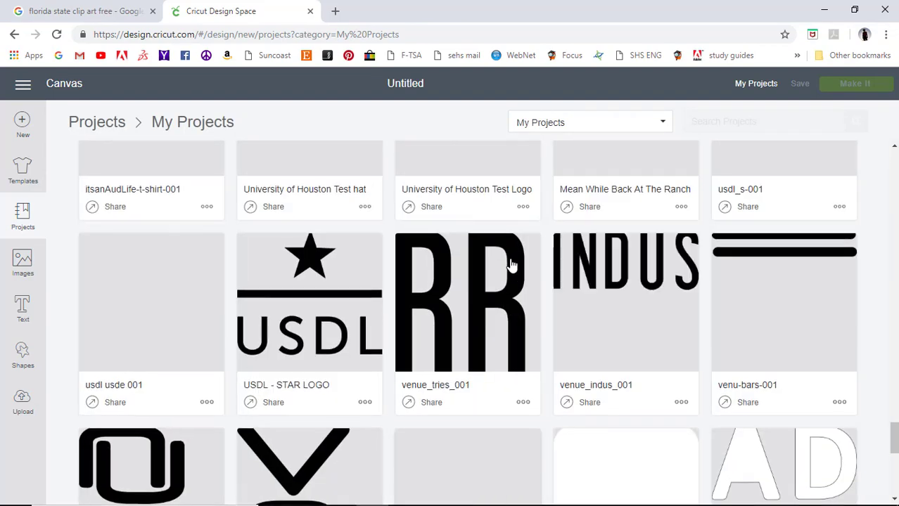
pyautogui.scroll(-7, 511, 265)
pyautogui.scroll(6, 512, 265)
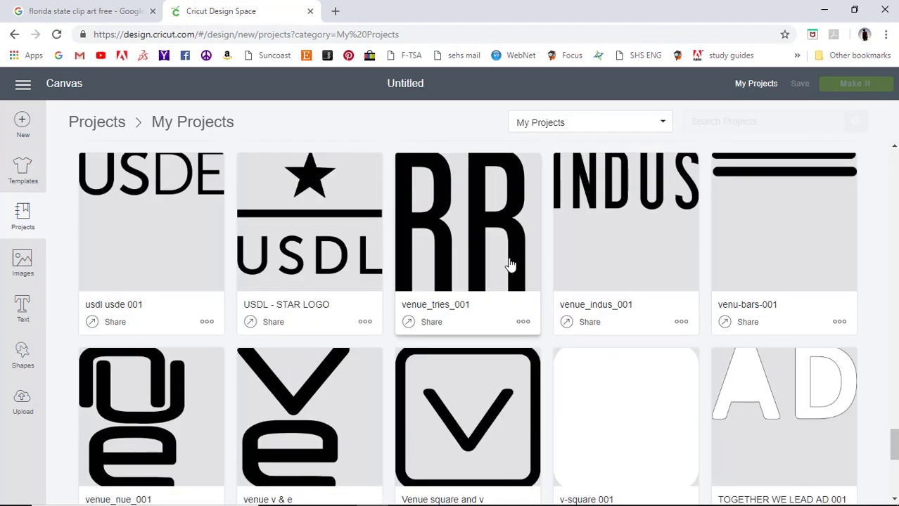
pyautogui.scroll(15, 511, 265)
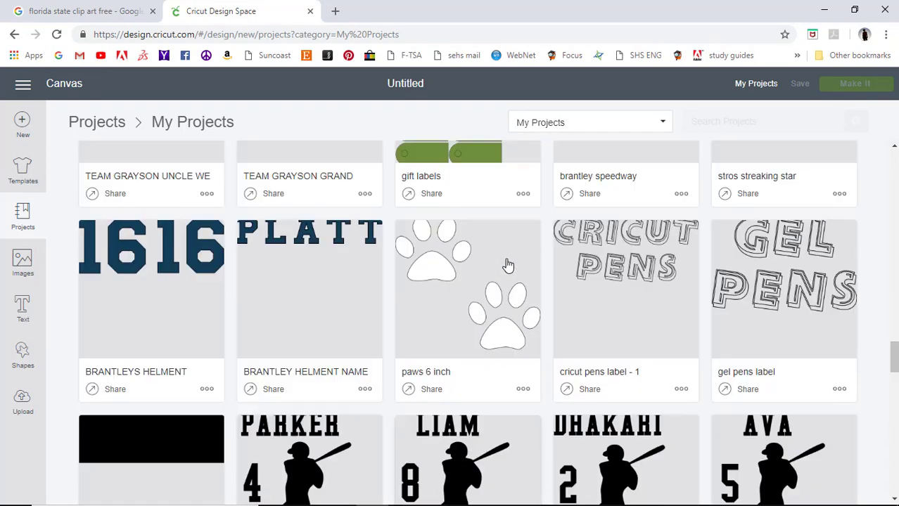
pyautogui.scroll(-9, 508, 265)
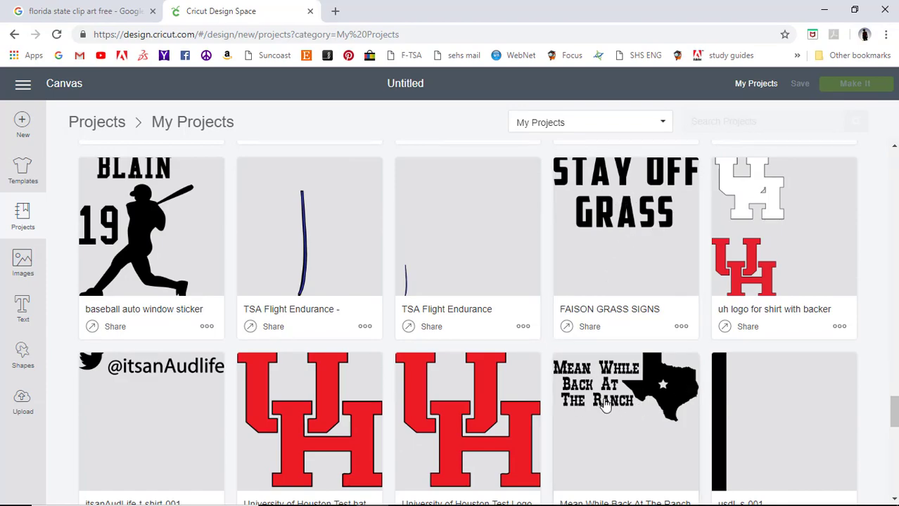
pyautogui.scroll(15, 612, 387)
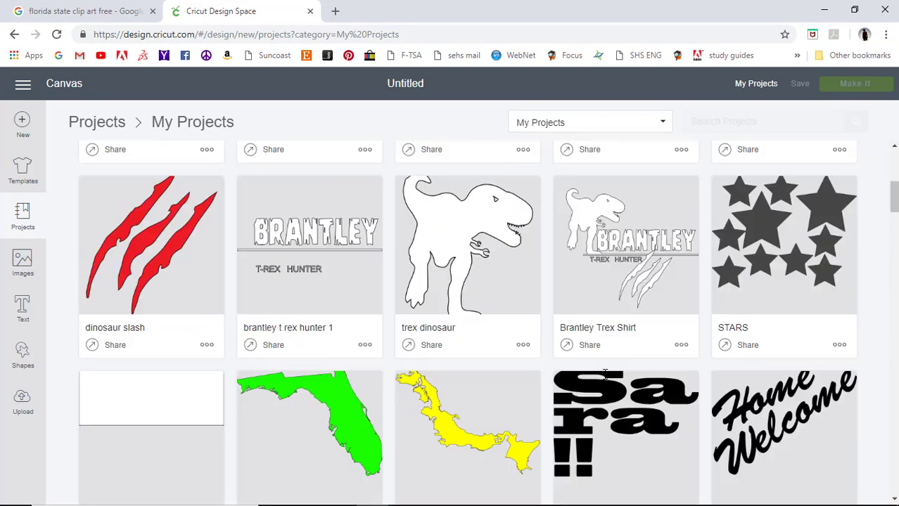
pyautogui.scroll(-5, 605, 374)
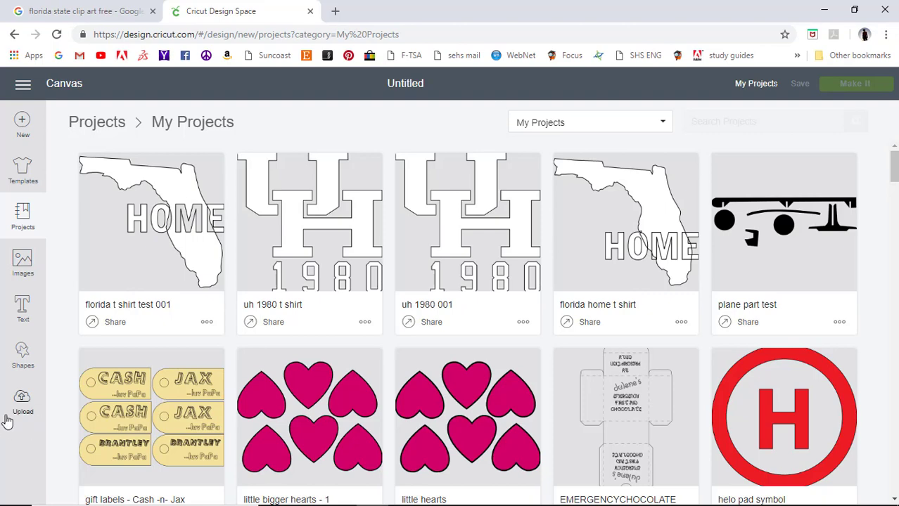
# Start a new project and open the Upload Image file browser.
pyautogui.click(22, 123)
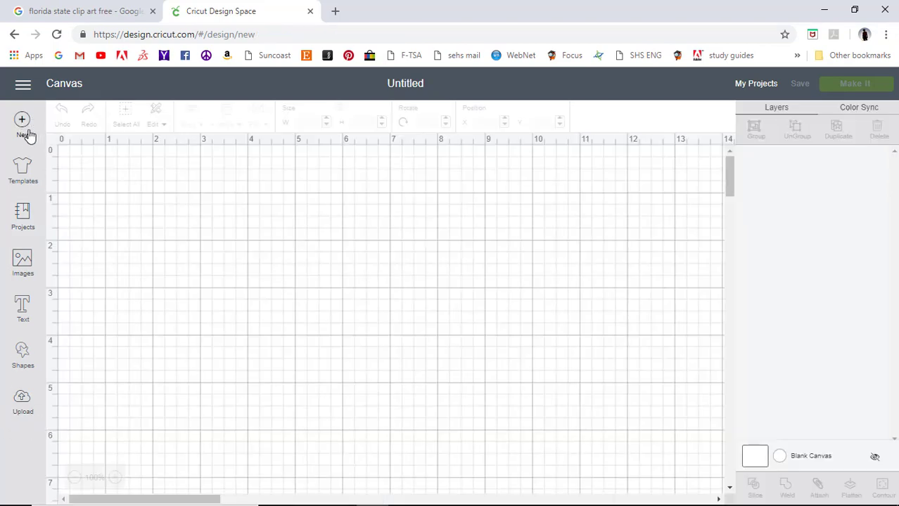
pyautogui.click(28, 406)
pyautogui.click(247, 285)
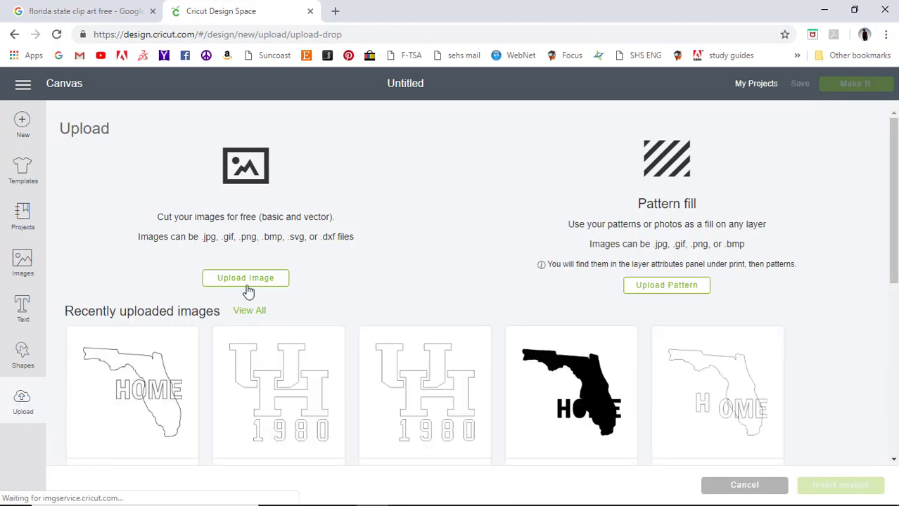
pyautogui.click(466, 290)
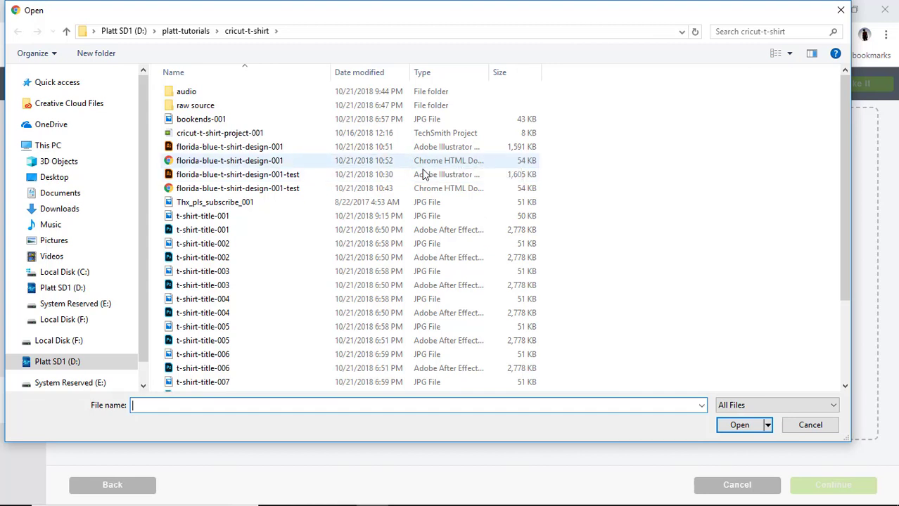
# Choose florida-blue-t-shirt-design-001 in the Open dialog for upload.
pyautogui.click(209, 161)
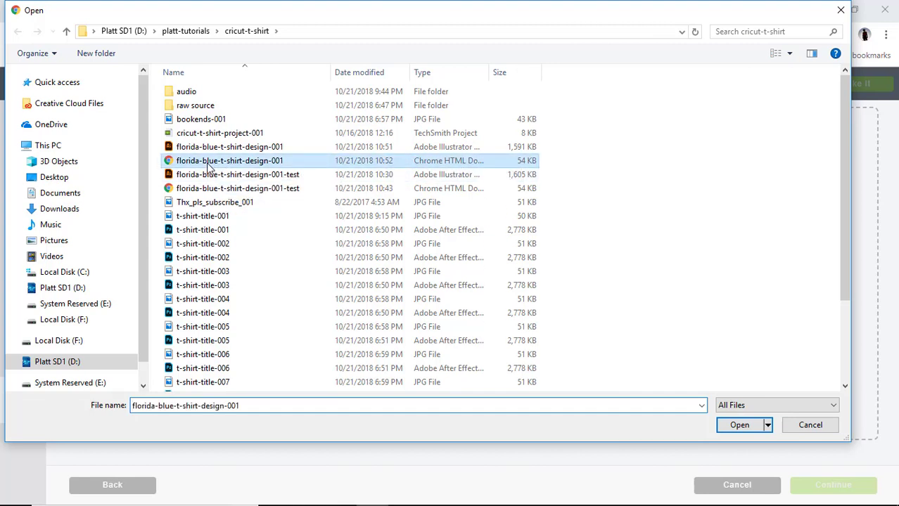
pyautogui.click(740, 426)
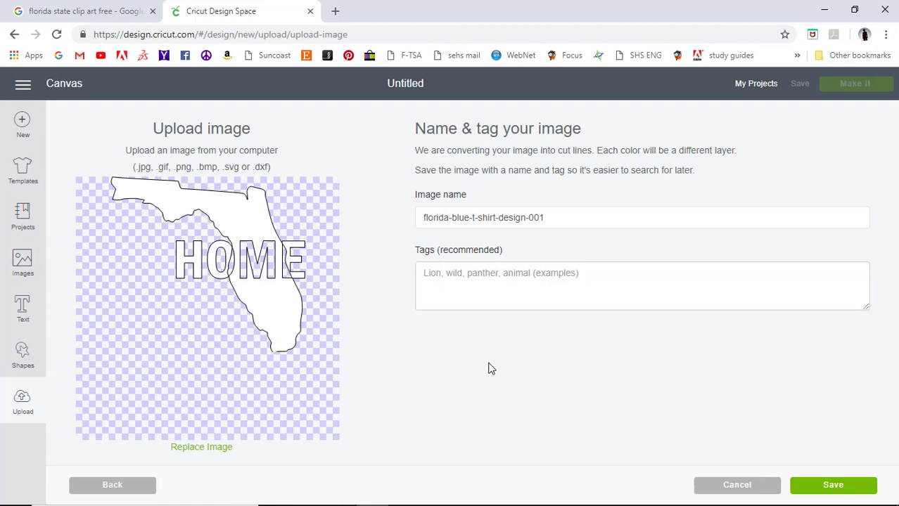
# Tag the Florida HOME image 'Florida T Shirt class shirt example.' and save the vector upload.
pyautogui.click(484, 295)
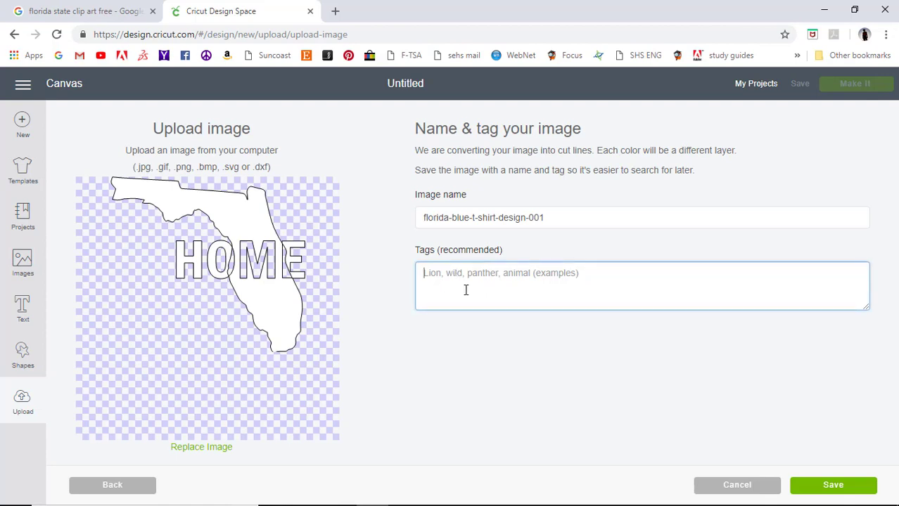
pyautogui.write('florid')
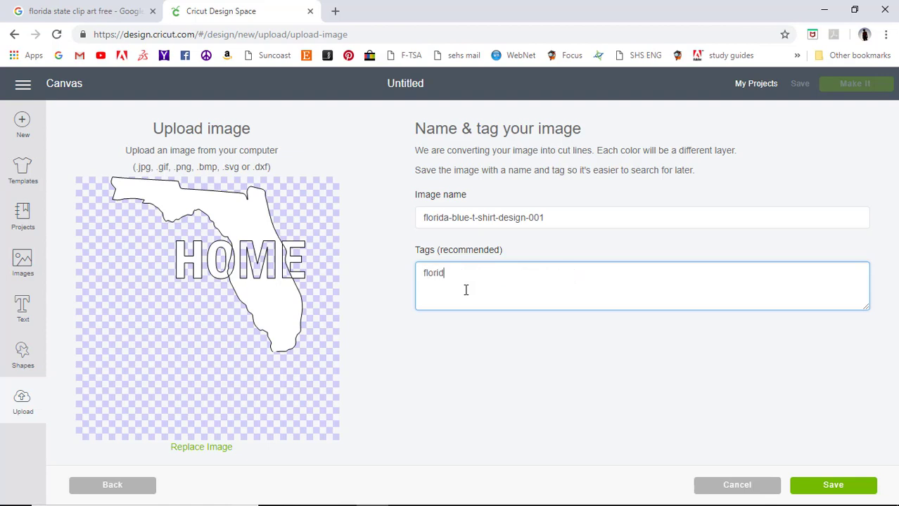
pyautogui.write('o')
pyautogui.press('BackSpace')
pyautogui.press('BackSpace')
pyautogui.press('BackSpace')
pyautogui.write('Florida T SZHirt class shirt example.')
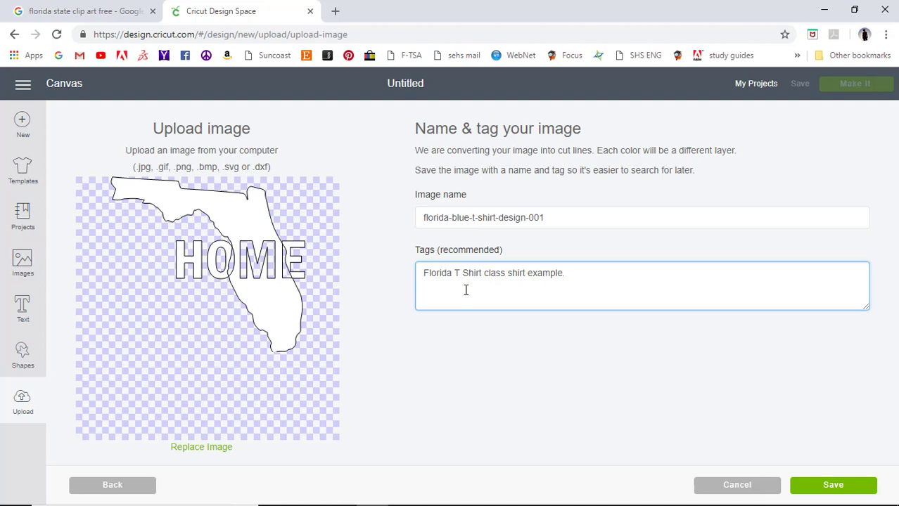
pyautogui.click(819, 495)
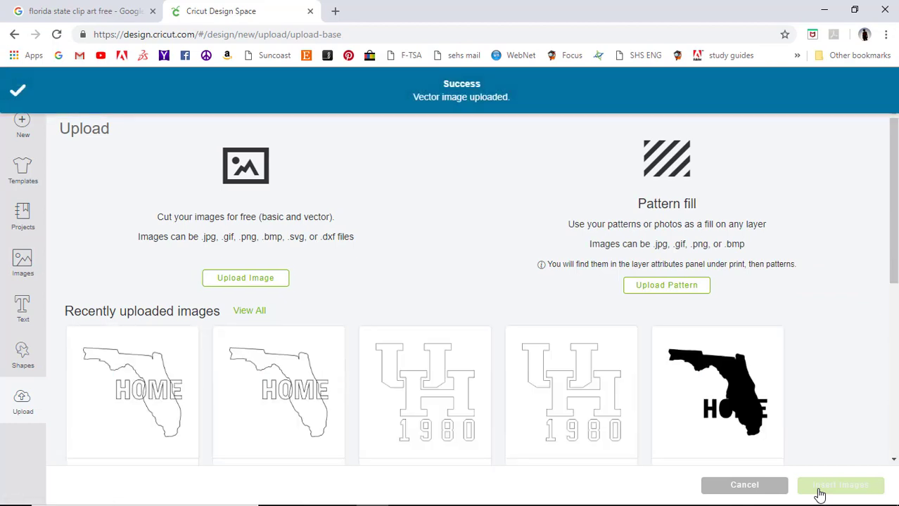
# Insert the newly uploaded Florida HOME image onto the canvas at 3.458 by 3.131 inches.
pyautogui.click(128, 371)
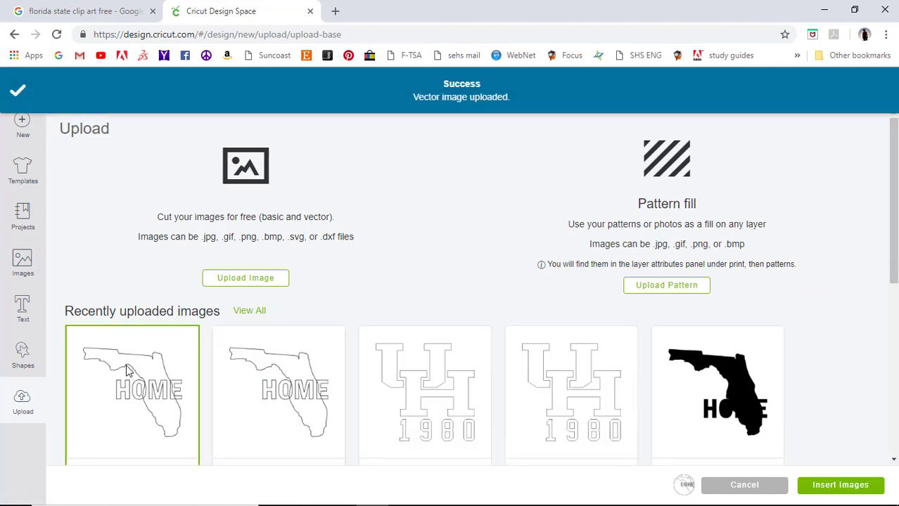
pyautogui.scroll(-3, 128, 372)
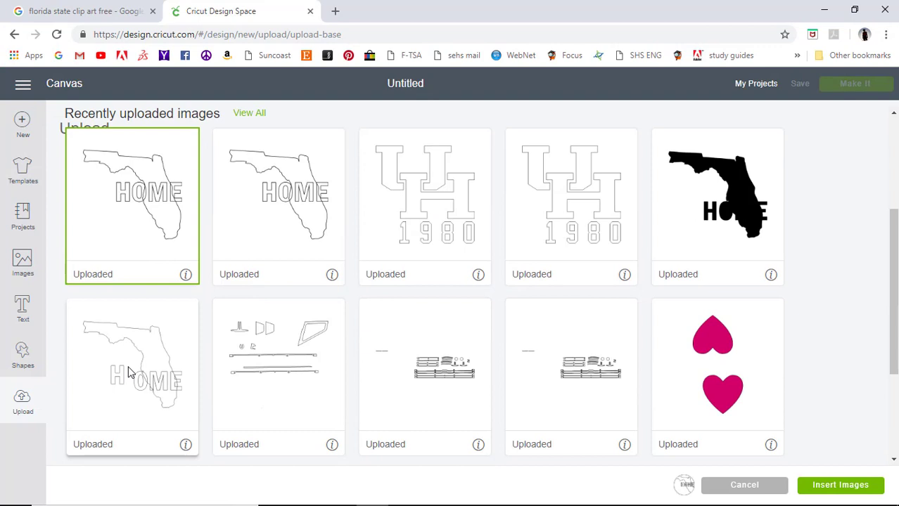
pyautogui.click(818, 486)
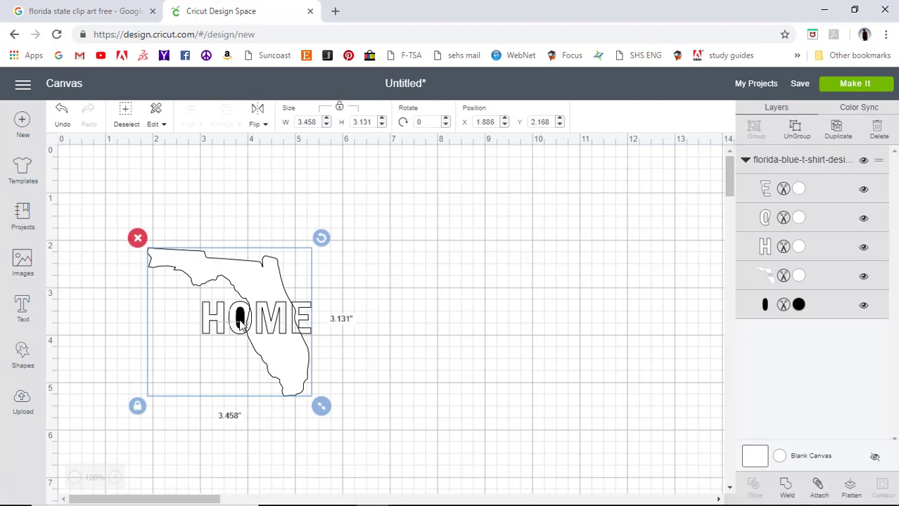
# Move the Florida HOME design toward the top-left and recolour the oval inside the O white.
pyautogui.moveTo(273, 325); pyautogui.dragTo(206, 247)
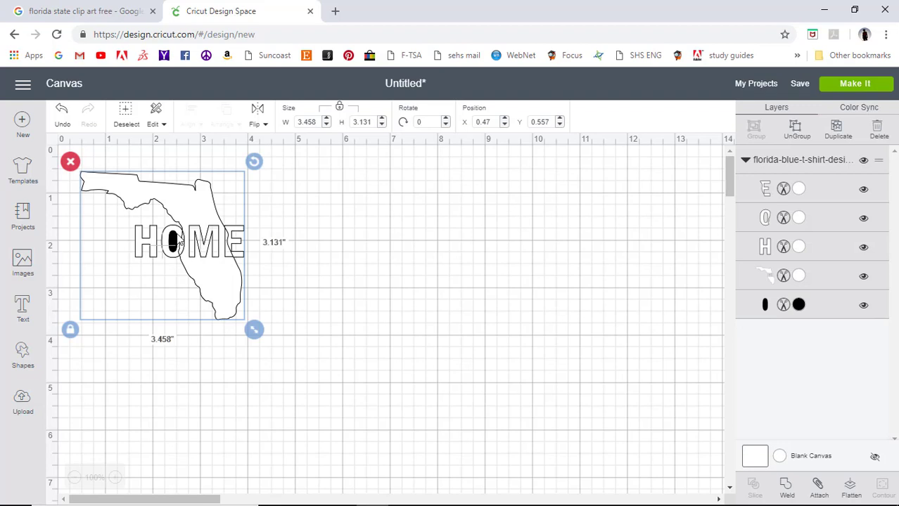
pyautogui.click(799, 305)
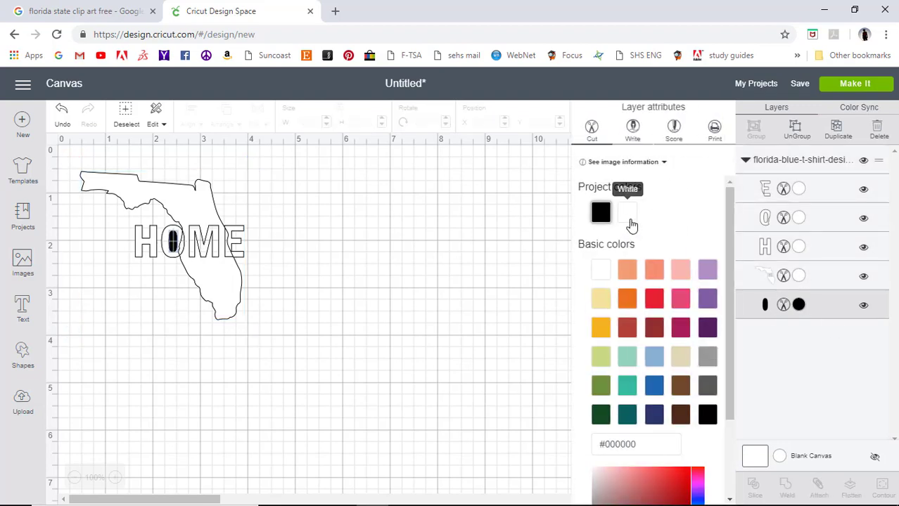
pyautogui.click(629, 223)
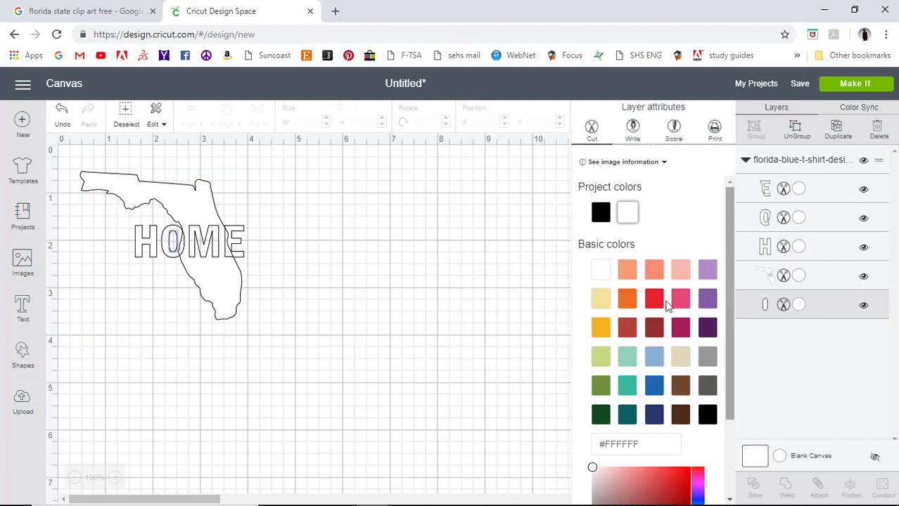
pyautogui.click(504, 247)
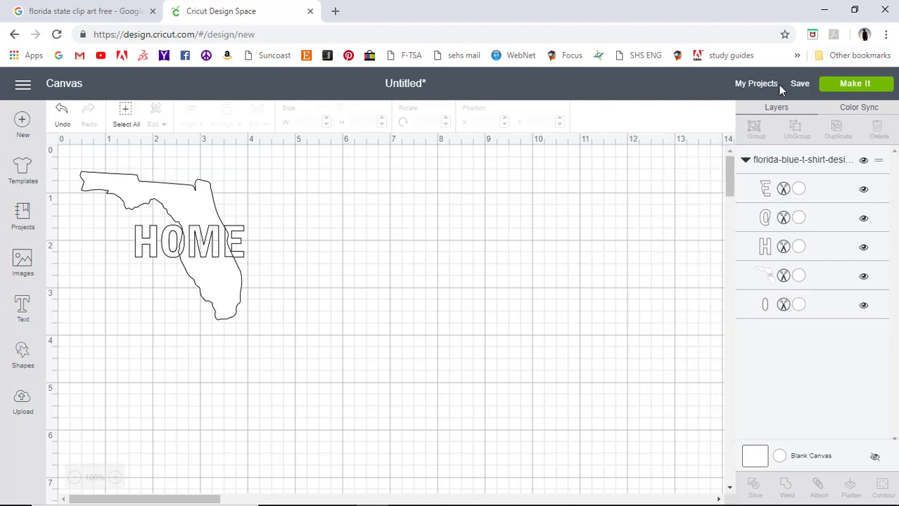
pyautogui.click(798, 84)
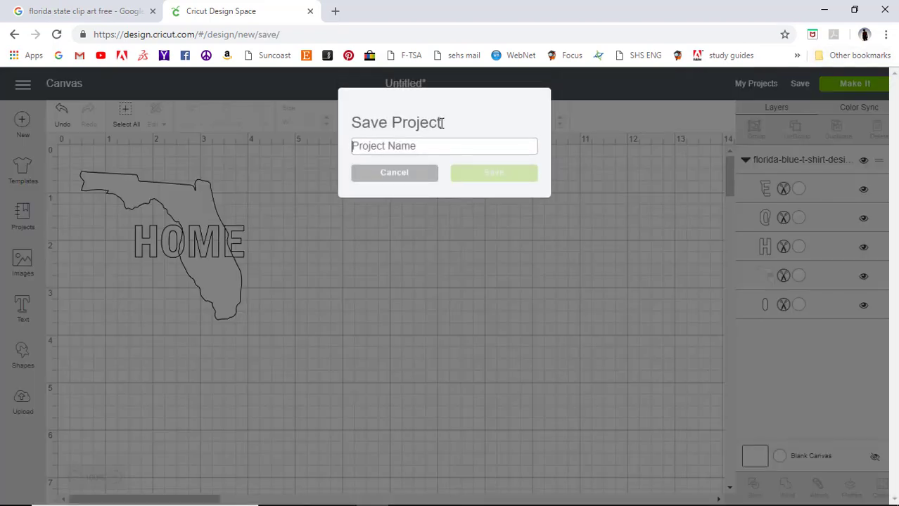
# Save the project with the name 'class example Florida T Shirt'.
pyautogui.write('cla')
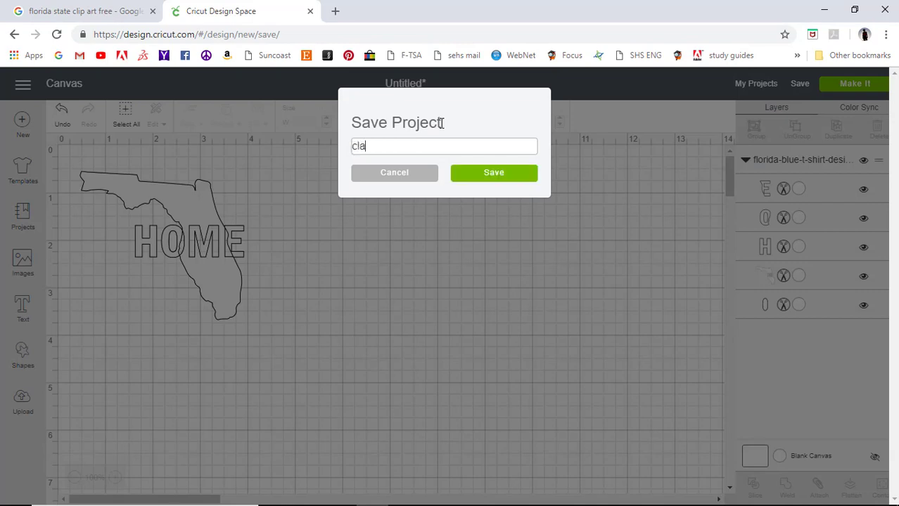
pyautogui.write('ss exmample Florida T')
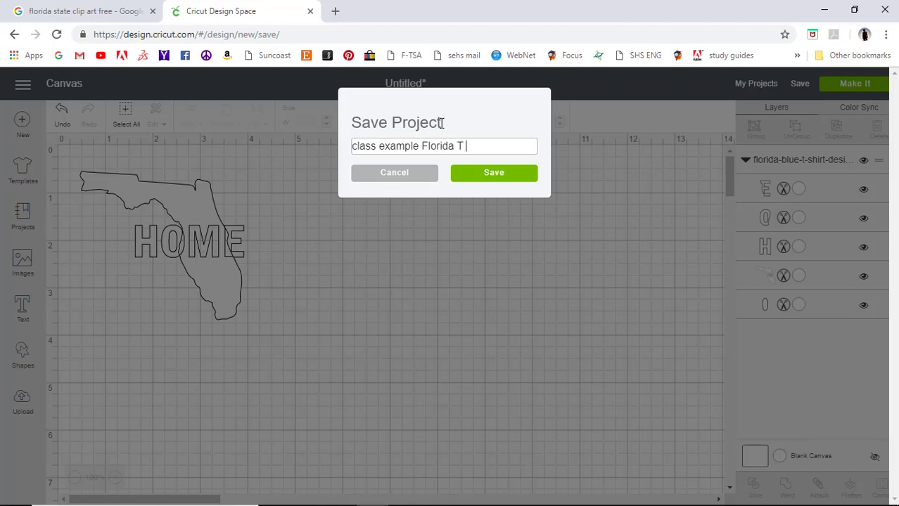
pyautogui.write('Shirt')
pyautogui.click(494, 182)
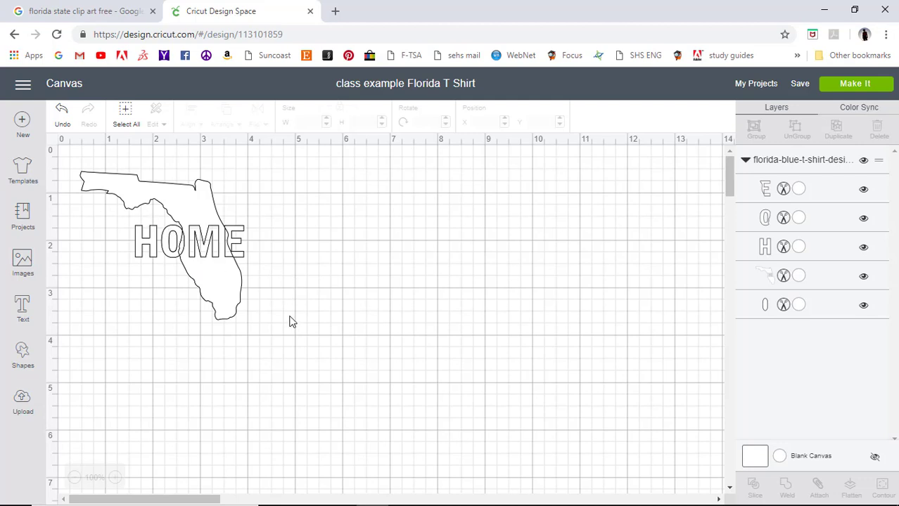
# Select all Florida and HOME layers, attach them into one group, and save again.
pyautogui.hotkey('ctrl', 'a')
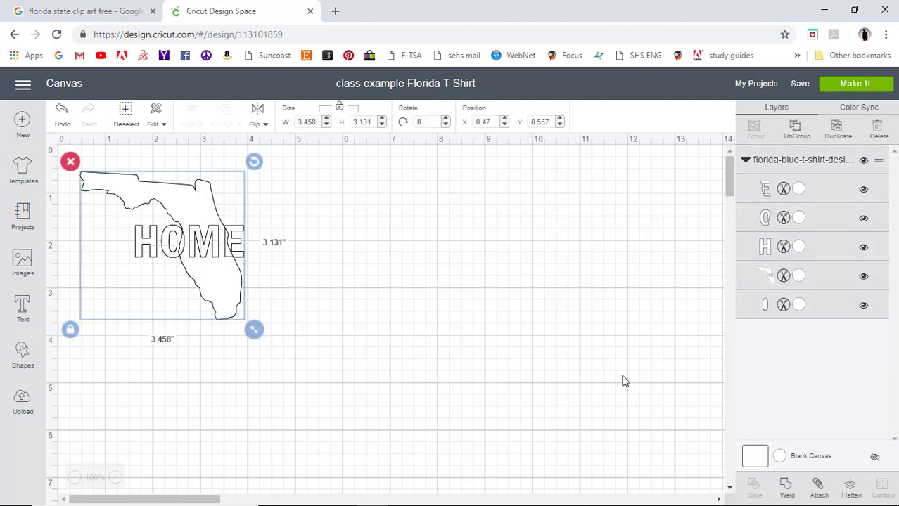
pyautogui.click(817, 486)
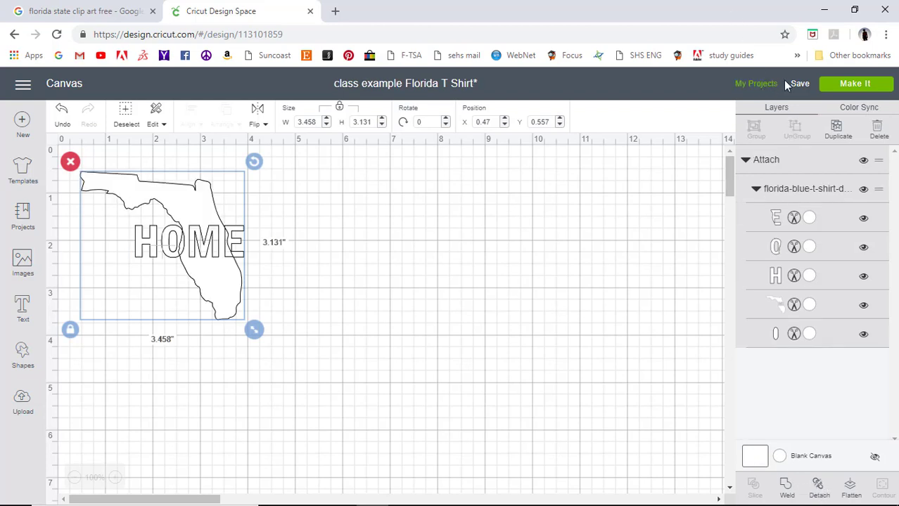
pyautogui.moveTo(798, 84)
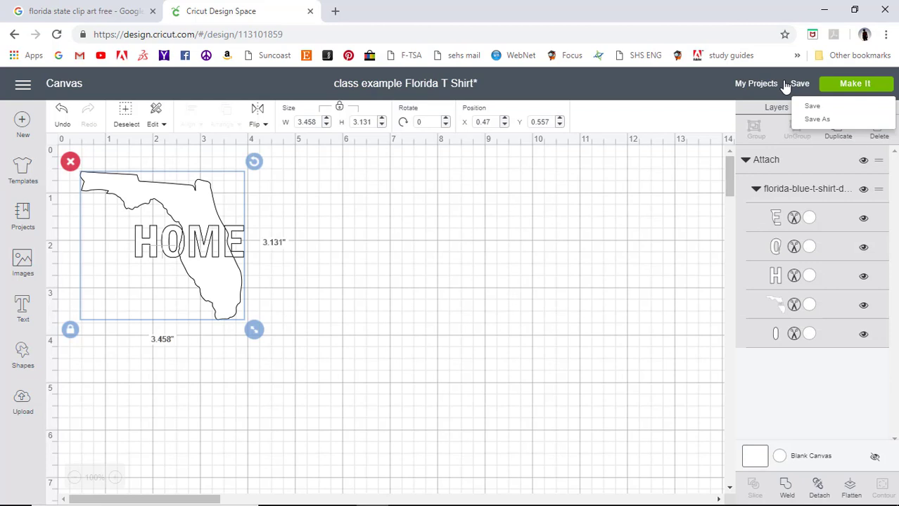
pyautogui.click(820, 107)
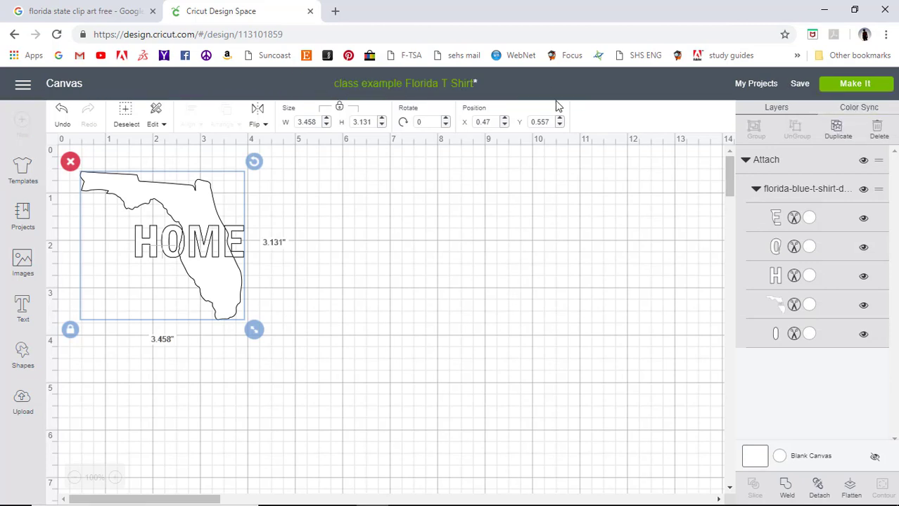
pyautogui.click(552, 218)
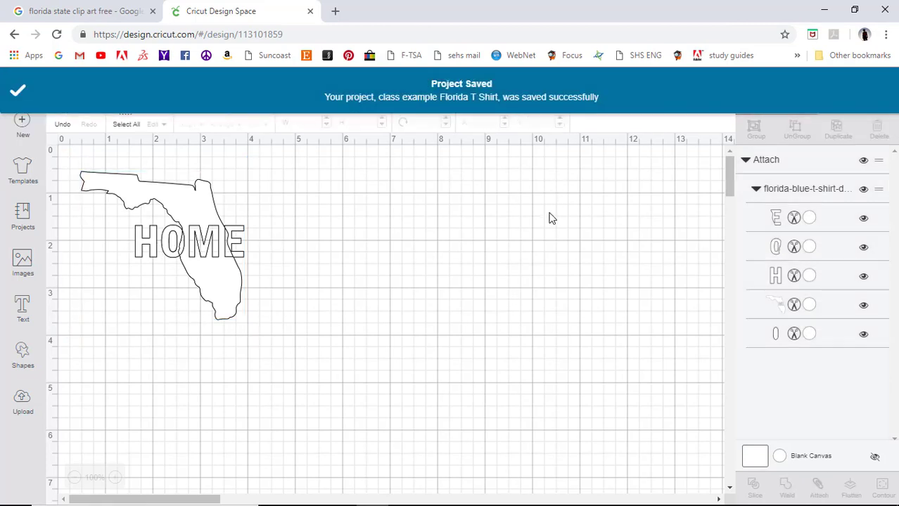